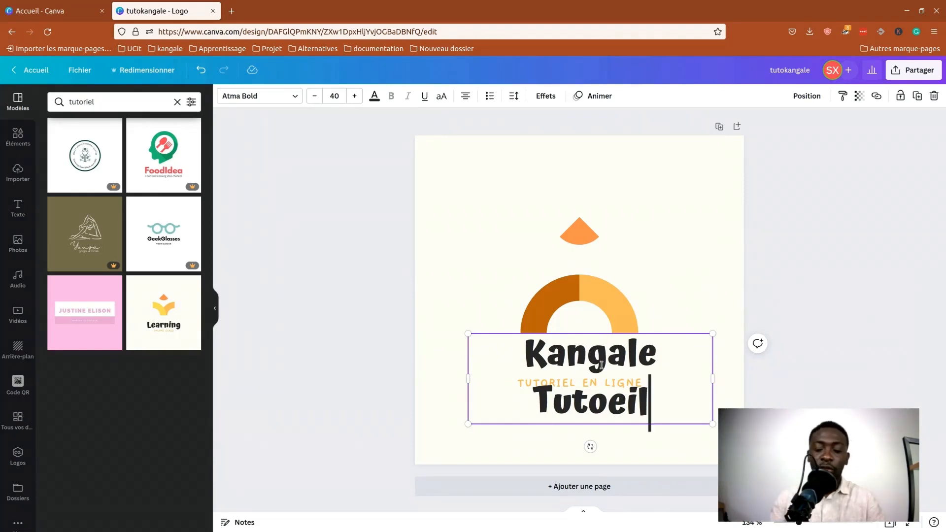
- Correct the second word of the logo's title so that it reads "Kangale Tutos"
key("Left")
key("Left")
key("Left")
key("Left")
key("Right")
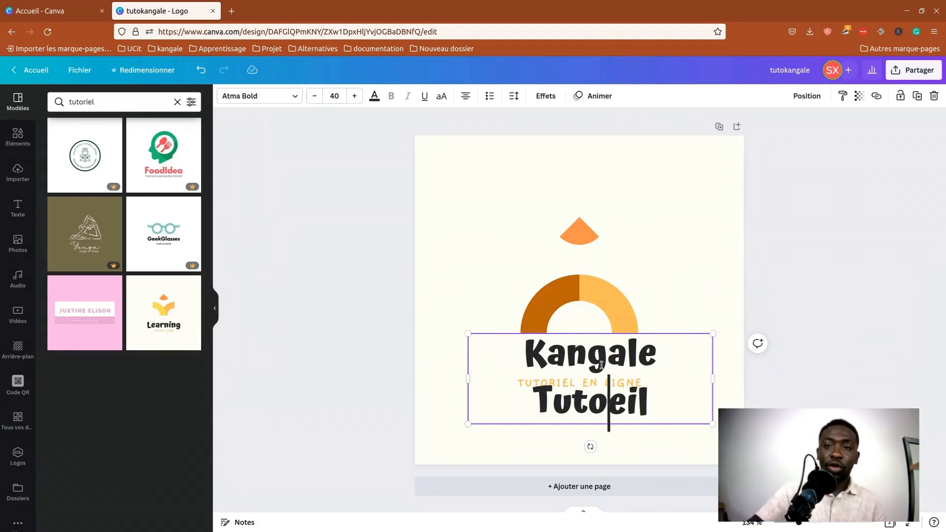
key("Delete")
key("Delete")
key("Delete")
type("s")
left_click(673, 436)
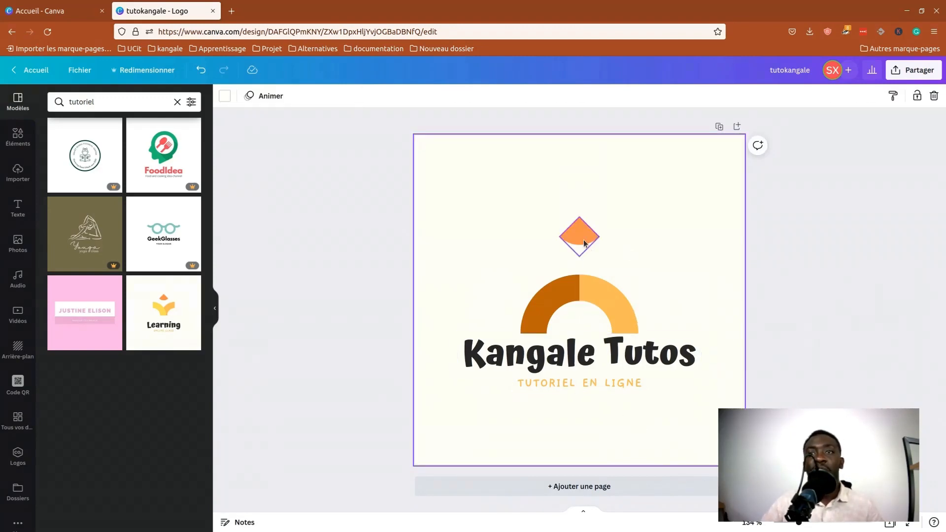
- Move the orange wedge down into the opening of the arch, just above the title
left_click_drag(585, 243, 583, 327)
left_click(659, 434)
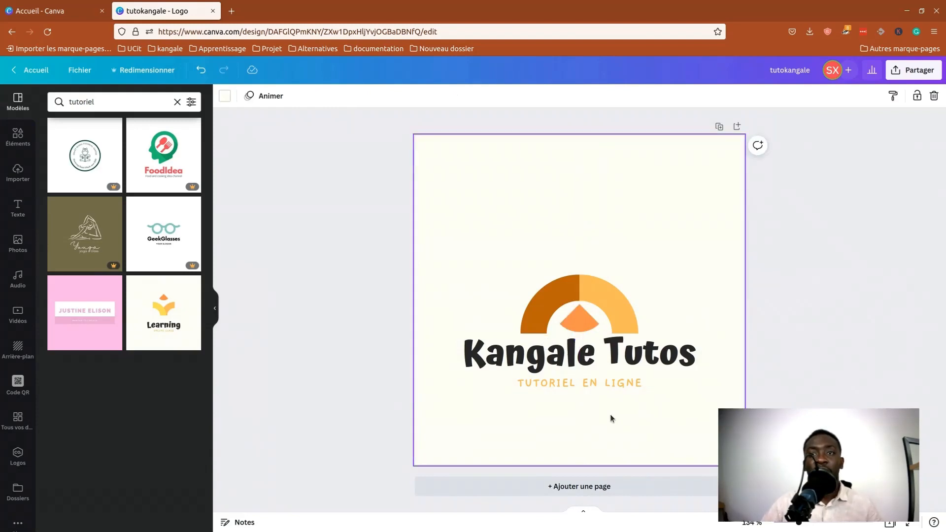
- Try black from the default colours as the fill of the wedge inside the arch
left_click(585, 327)
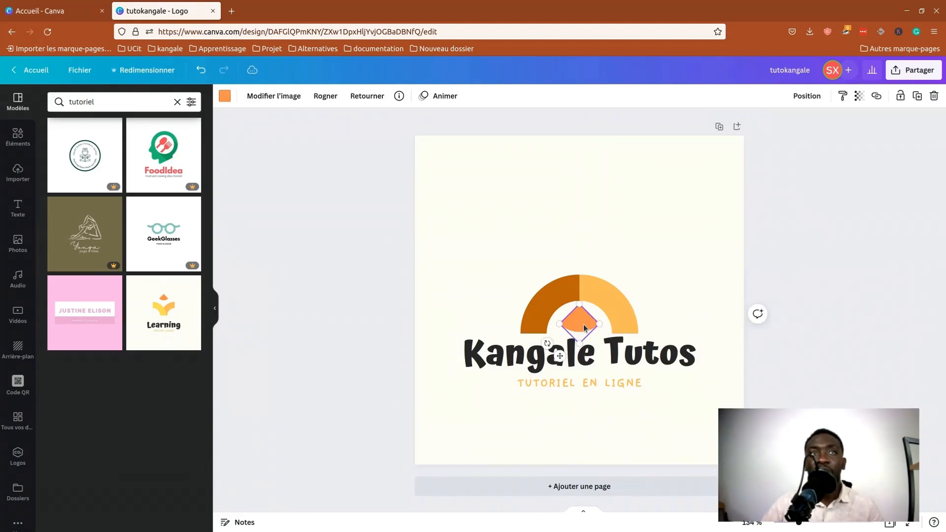
left_click(225, 97)
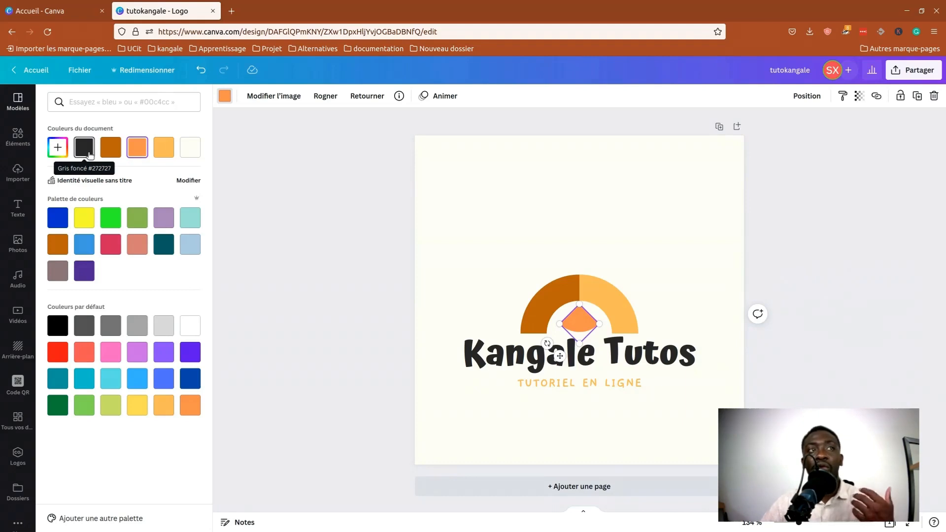
left_click(57, 325)
key("Escape")
left_click(669, 452)
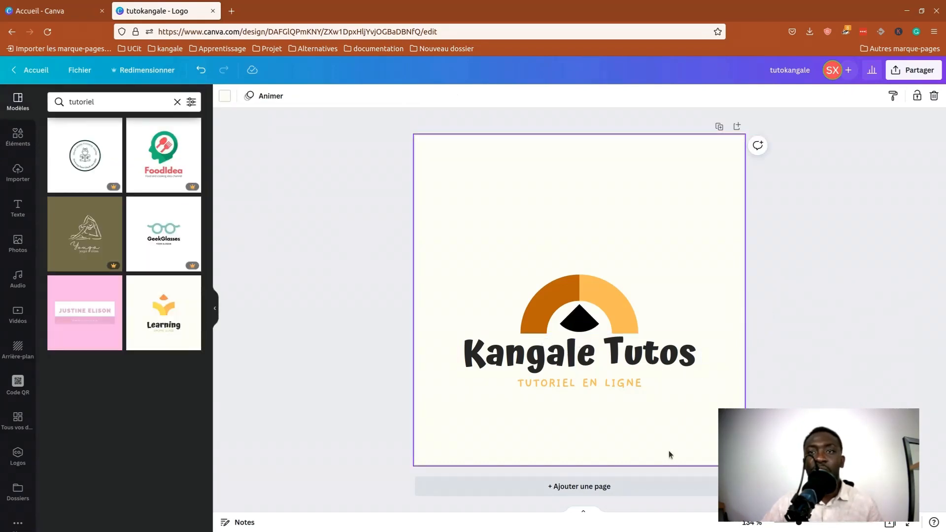
- Try the document's dark grey #272727 as the wedge's fill colour
left_click(578, 329)
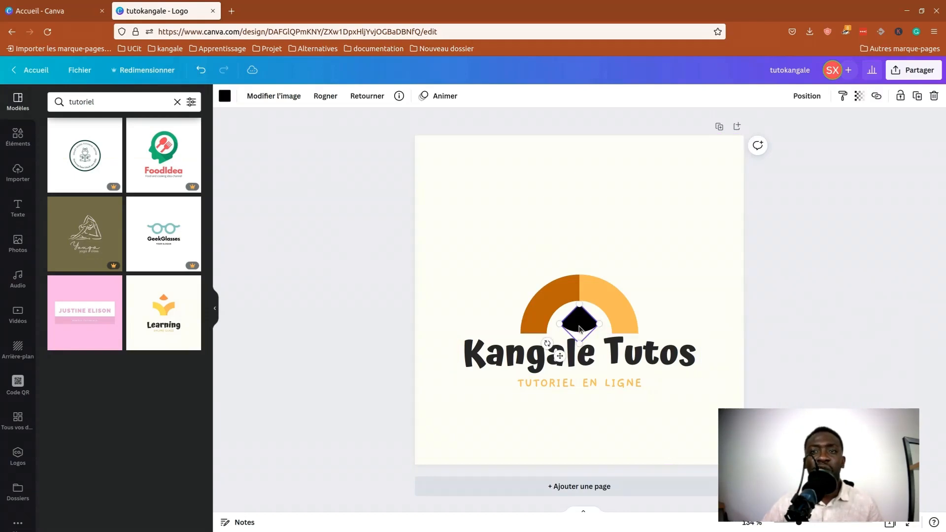
left_click(225, 97)
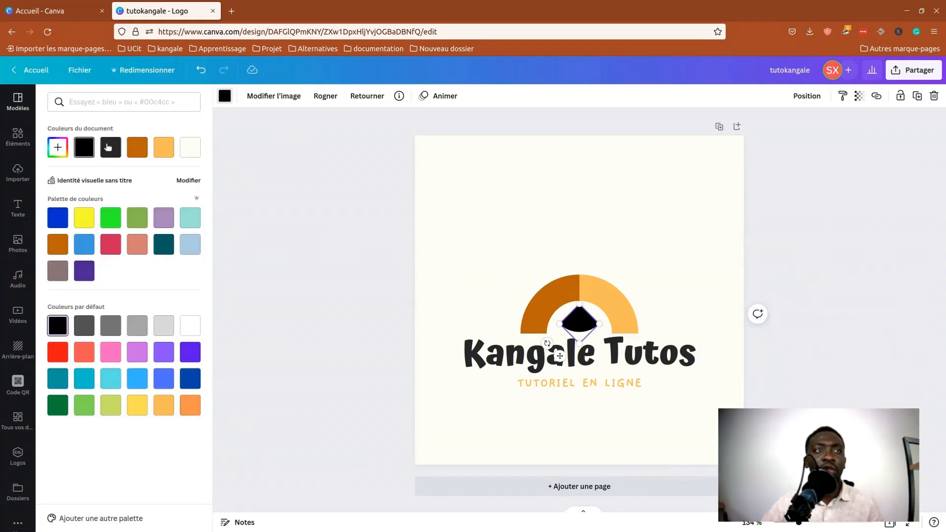
left_click(110, 147)
key("Escape")
left_click(691, 446)
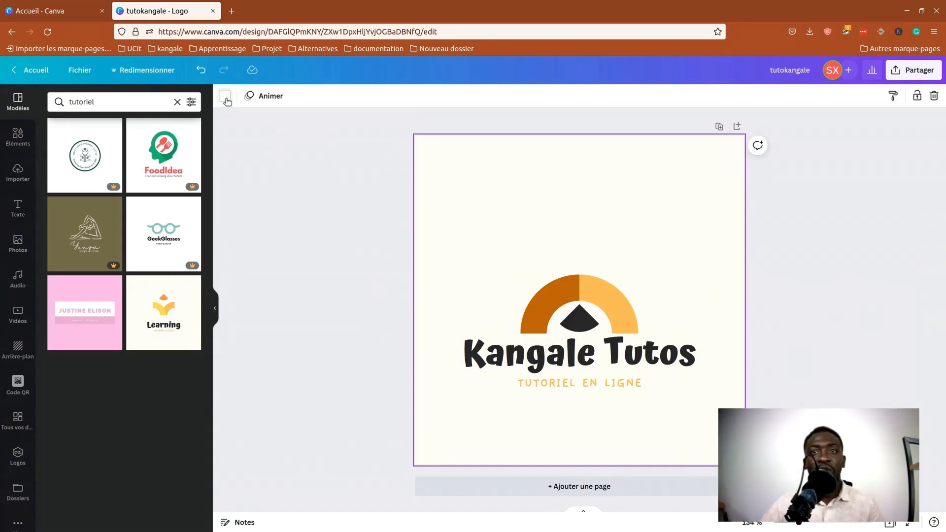
- Try a yellow page background and settle on white from the default colours
left_click(225, 98)
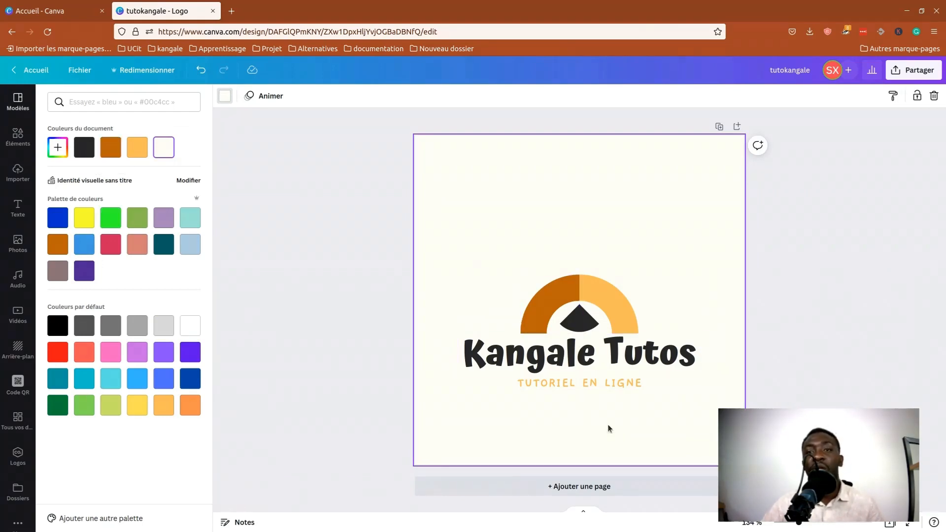
left_click(149, 409)
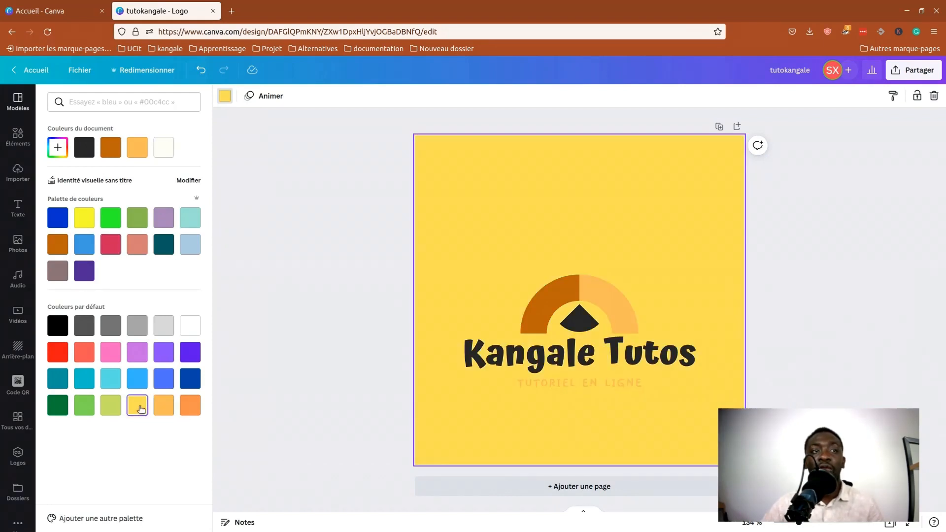
left_click(190, 325)
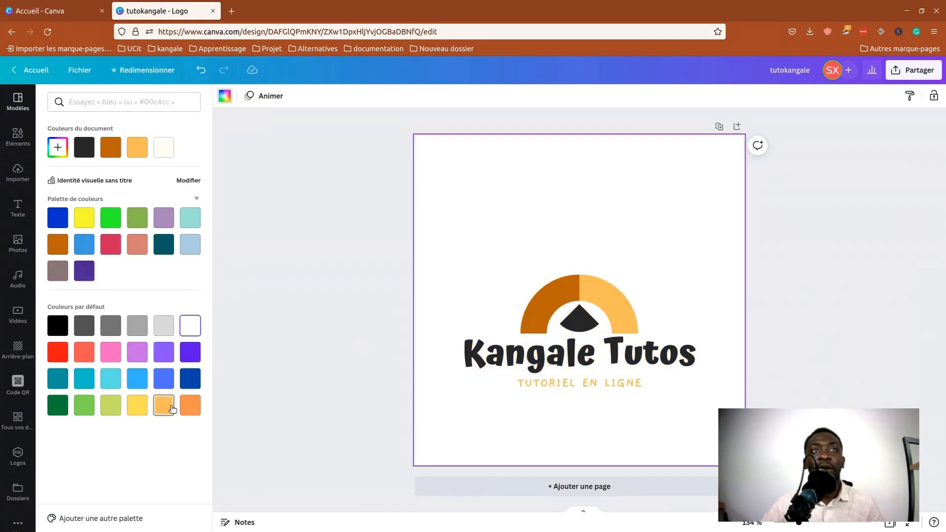
- Try white, yellow and light orange on the wedge inside the arch, settling on the darker default orange
left_click(582, 323)
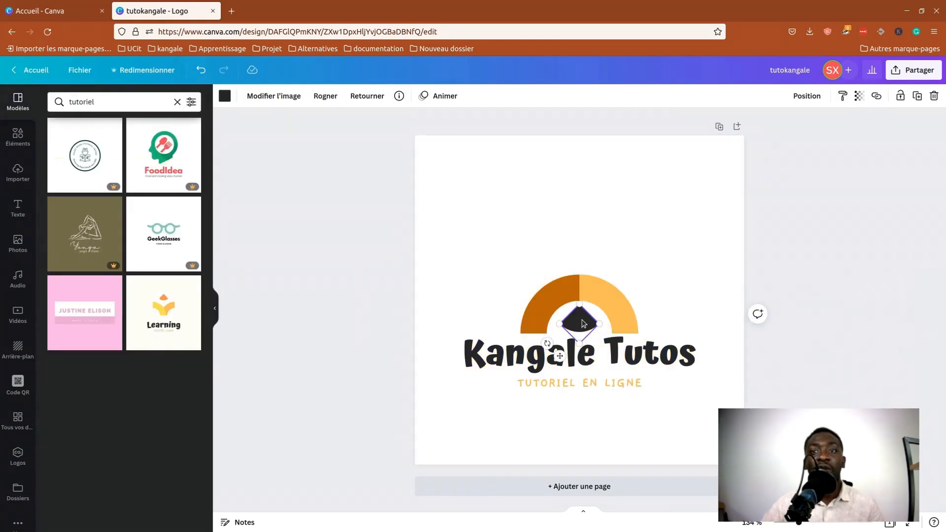
left_click(535, 202)
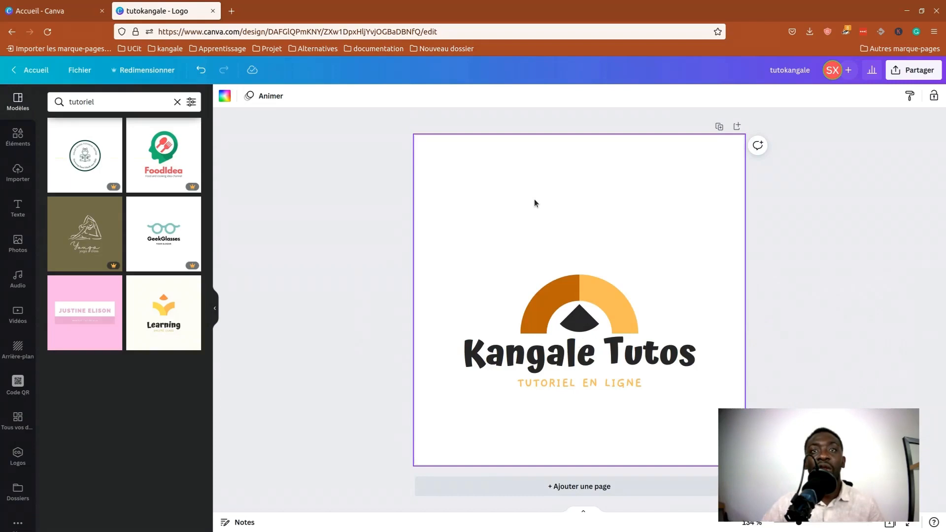
left_click(578, 324)
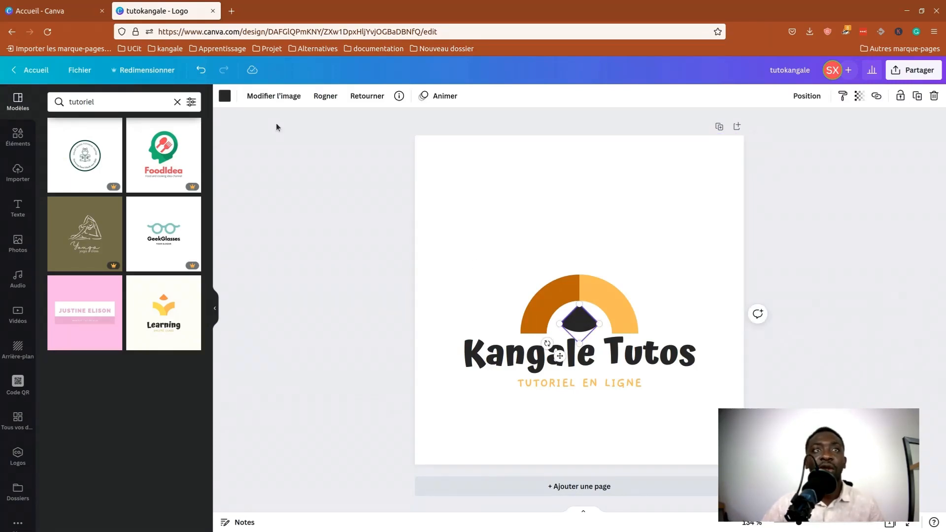
left_click(225, 96)
left_click(183, 330)
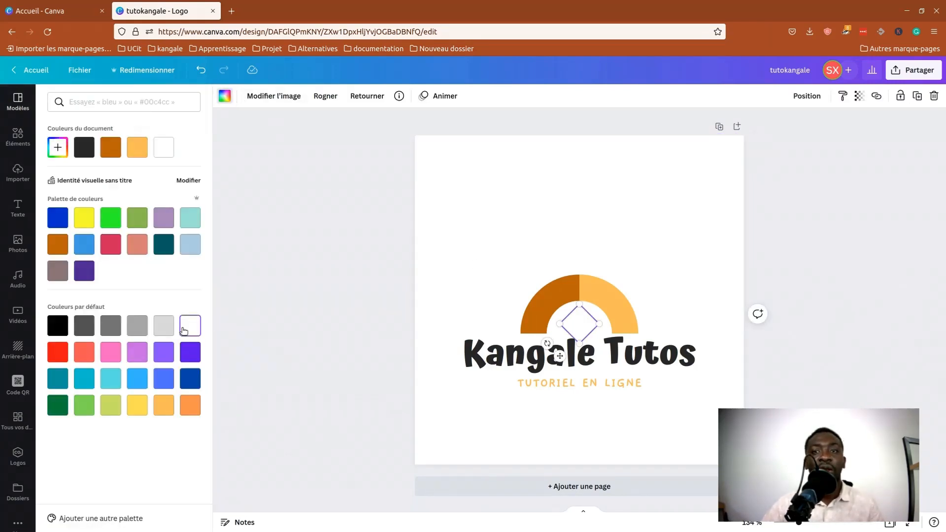
left_click(142, 408)
left_click(163, 411)
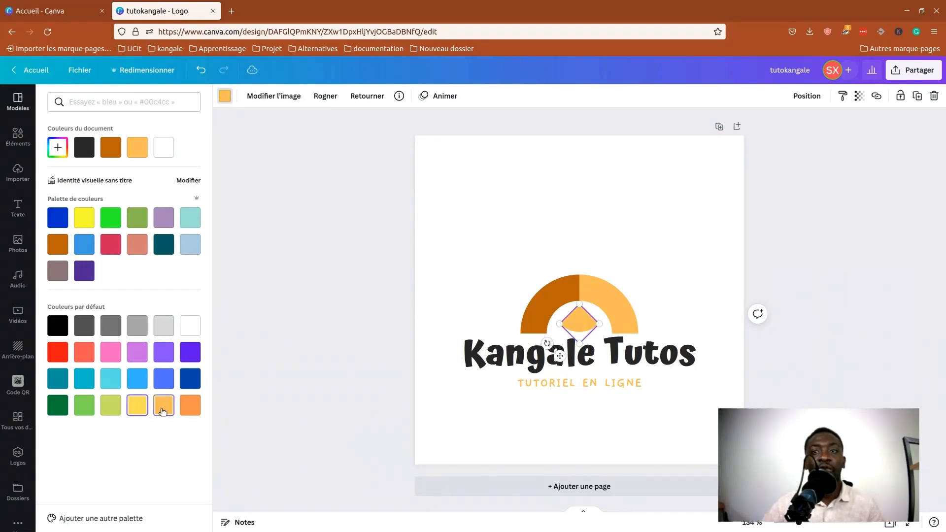
left_click(191, 405)
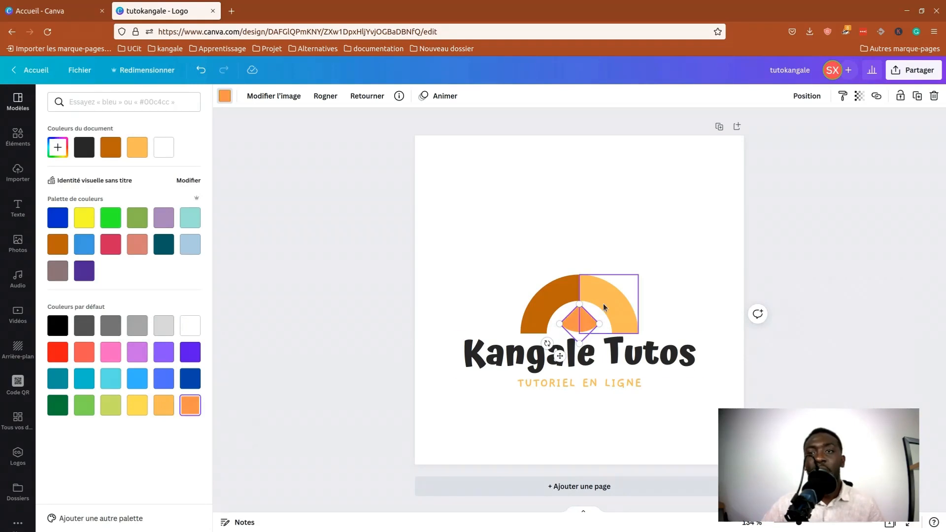
- Recolour the "TUTORIEL EN LIGNE" tagline with the same orange as the wedge
left_click(580, 383)
left_click(374, 96)
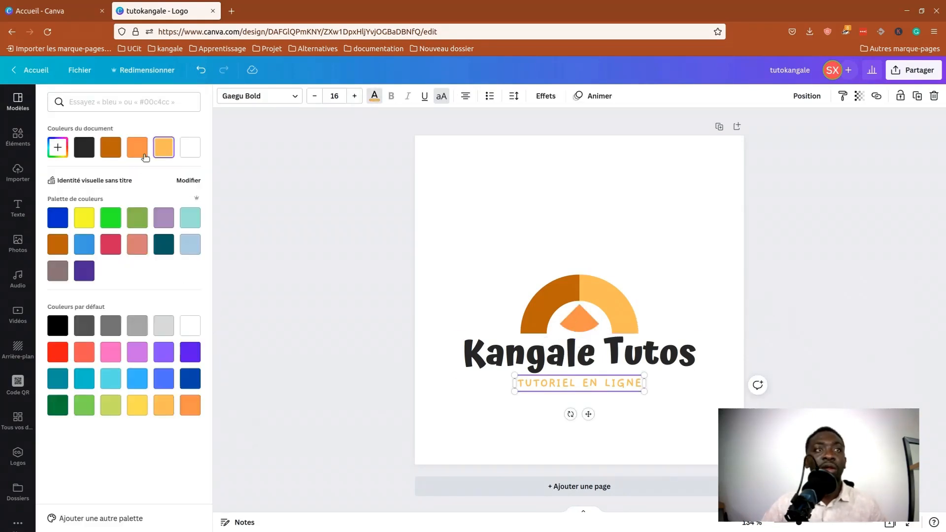
left_click(144, 155)
left_click(654, 423)
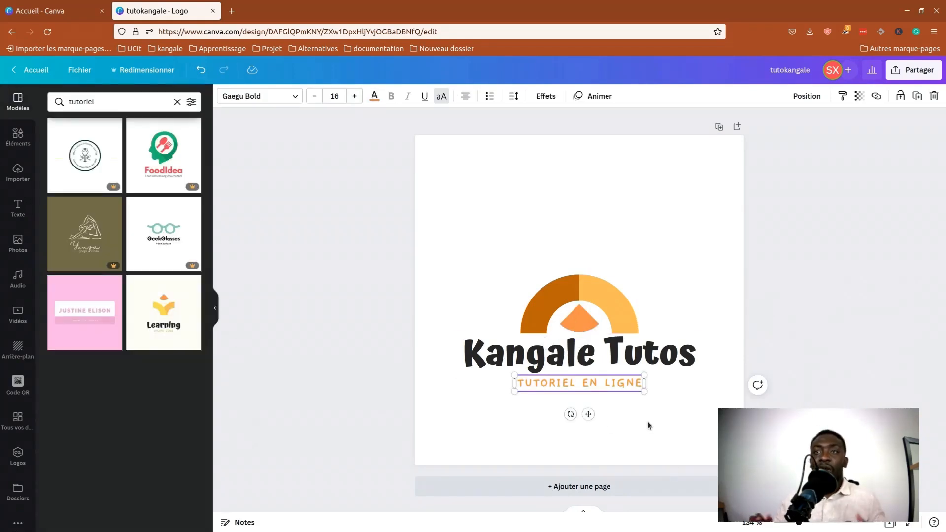
left_click(646, 310)
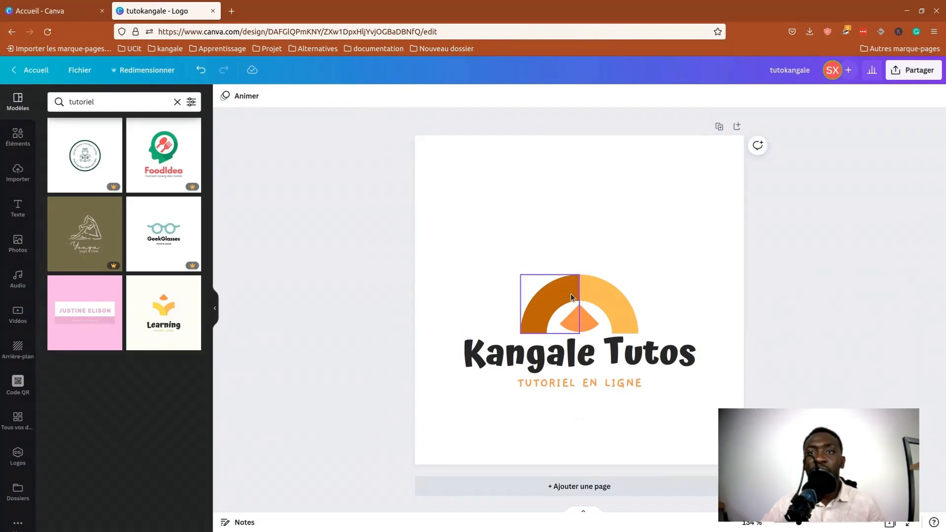
- Select the arch, wedge, title and tagline together and move them up to about the middle of the page
left_click_drag(450, 237, 654, 404)
key("Up")
key("Up")
key("Up")
key("Up")
key("Up")
key("Up")
key("Up")
key("Up")
key("Up")
key("Up")
key("Up")
key("Up")
key("Up")
key("Up")
key("Up")
key("Up")
key("Up")
key("Up")
key("Up")
key("Up")
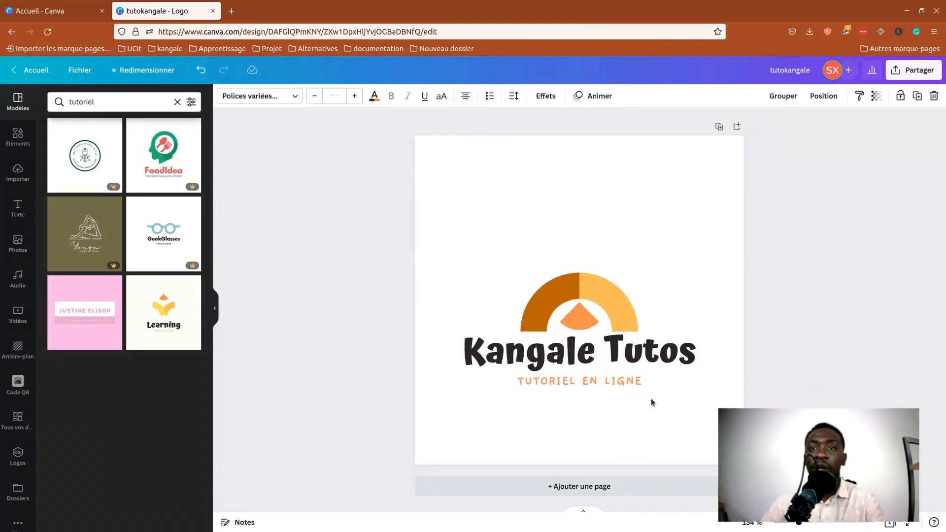
key("Up")
key("Up")
key("Up")
key("Up")
key("Up")
key("Up")
key("Up")
key("Up")
key("Up")
key("Up")
key("Up")
key("Up")
key("Up")
key("Up")
key("Up")
key("Up")
key("Up")
key("Up")
key("Up")
key("Up")
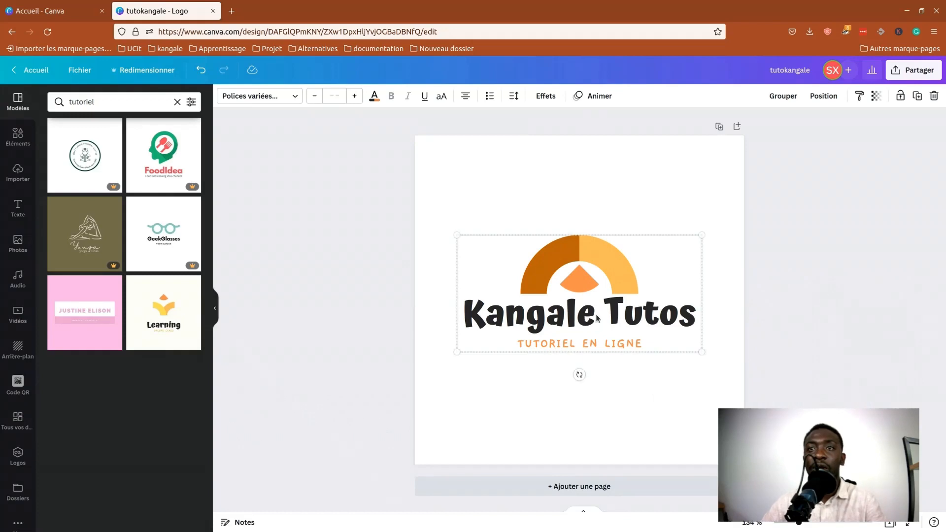
mouse_move(592, 306)
left_mouse_down()
mouse_move(604, 306)
mouse_move(587, 308)
left_mouse_up()
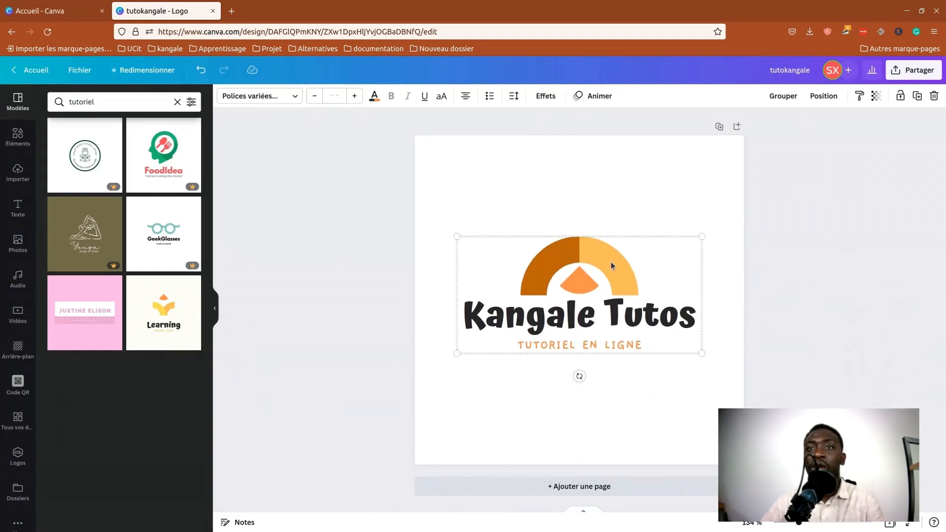
- Group the logo elements and shift the group slightly down to centre it on the page
left_click(788, 96)
left_click(819, 315)
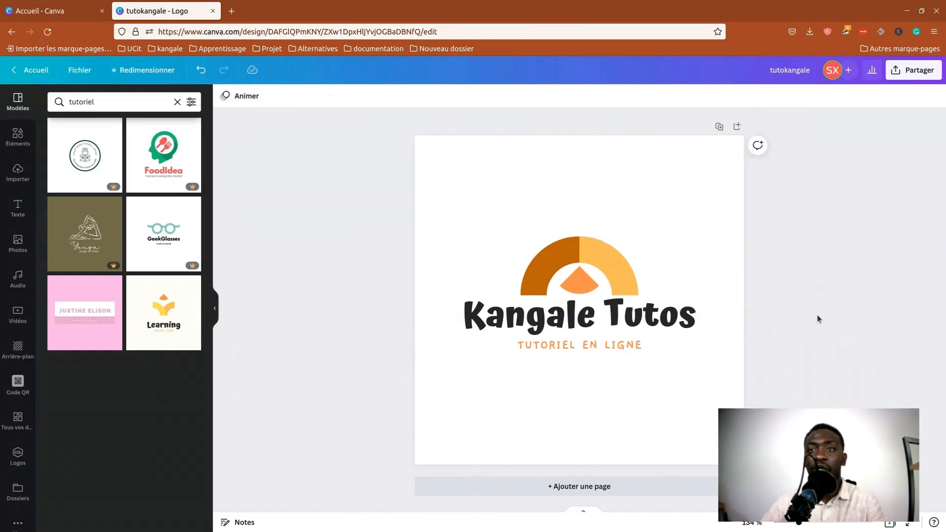
left_click(581, 282)
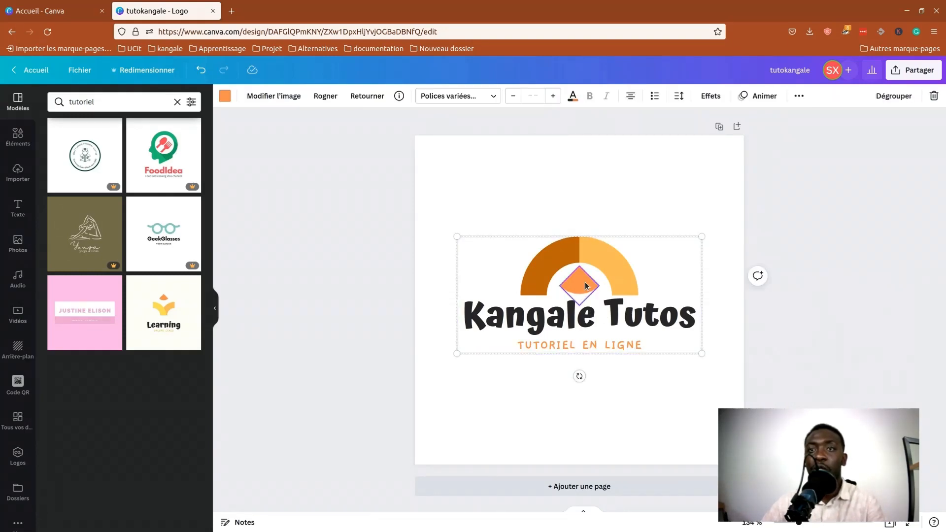
mouse_move(585, 283)
left_mouse_down()
mouse_move(584, 295)
mouse_move(585, 263)
mouse_move(586, 282)
left_mouse_up()
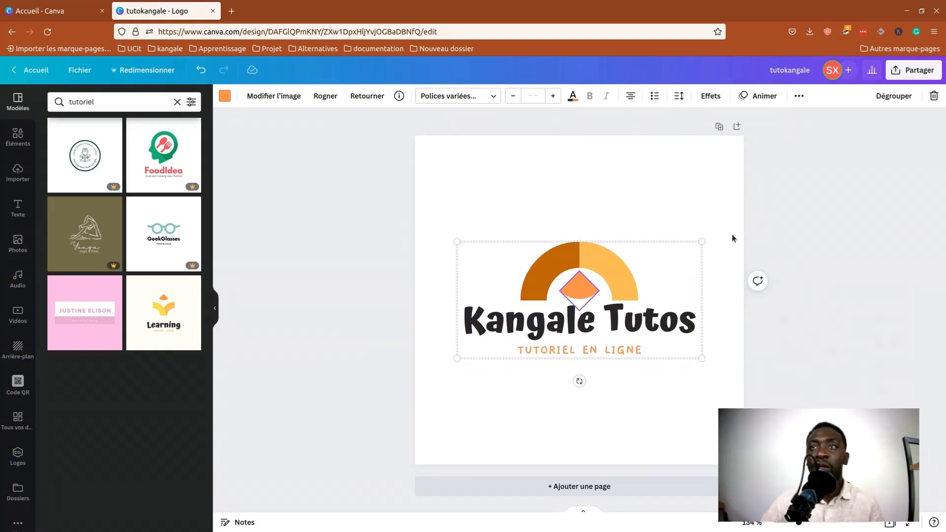
left_click(708, 218)
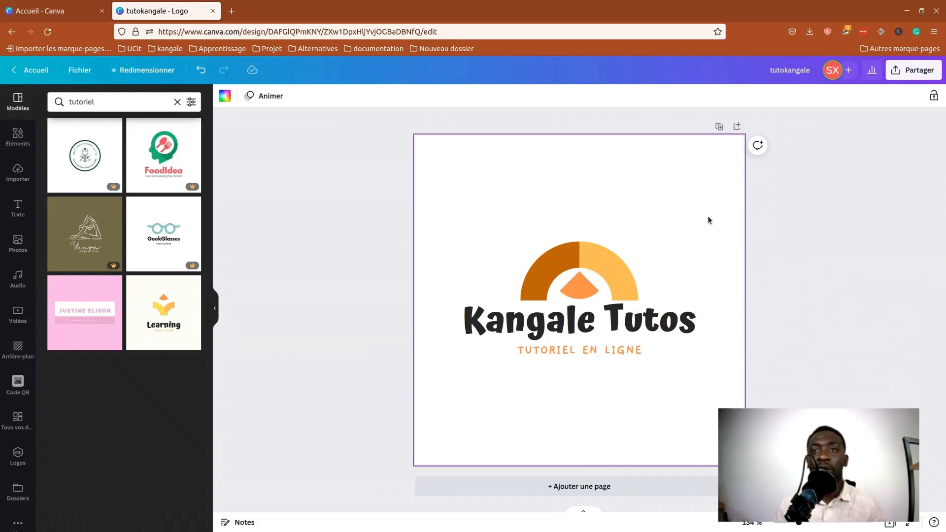
- Set up a PNG download at size 1 (500 × 500 px) with a transparent background
left_click(913, 70)
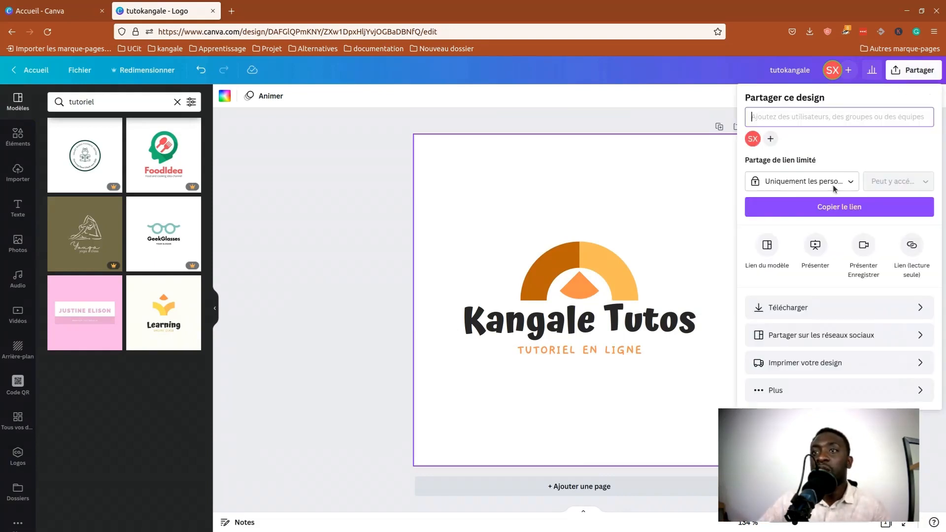
left_click(793, 311)
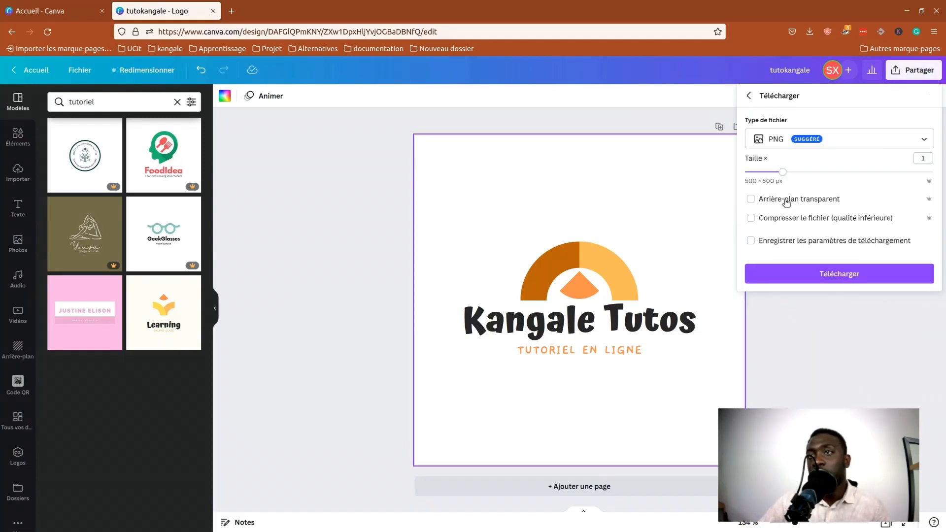
left_click(775, 141)
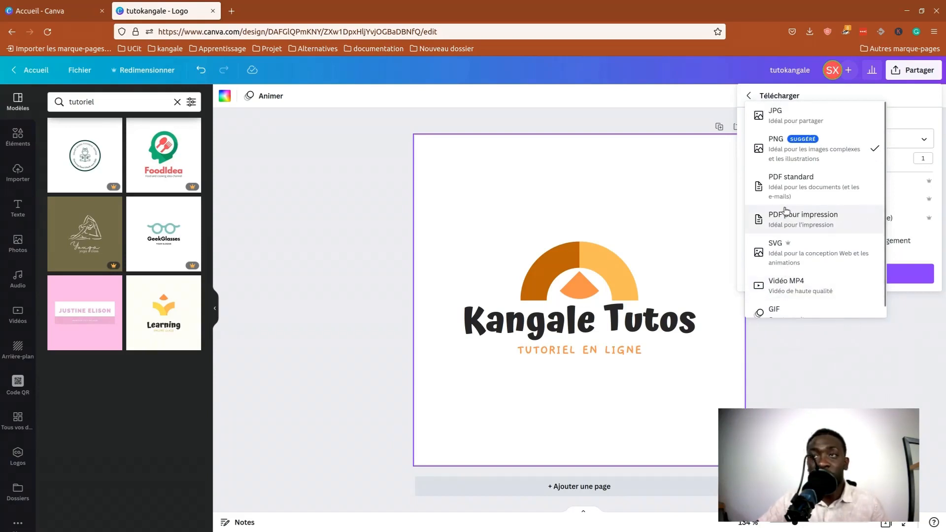
left_click(791, 158)
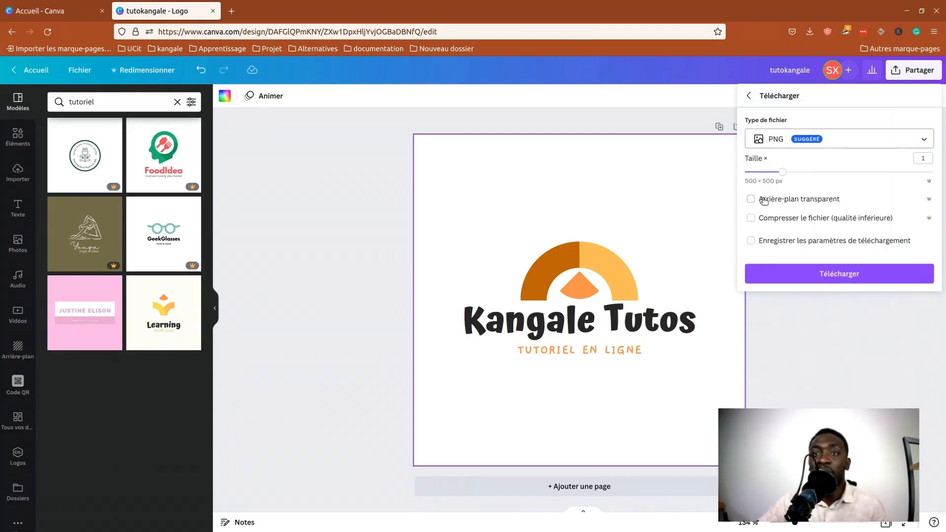
left_click_drag(782, 176, 811, 175)
left_click(782, 175)
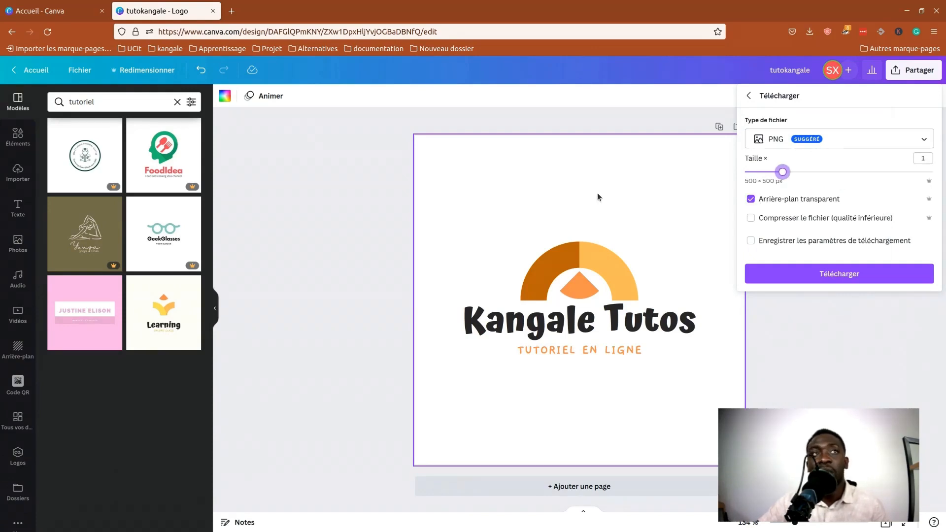
- Examine the custom dimensions and recent sizes offered for resizing the design
left_click(145, 69)
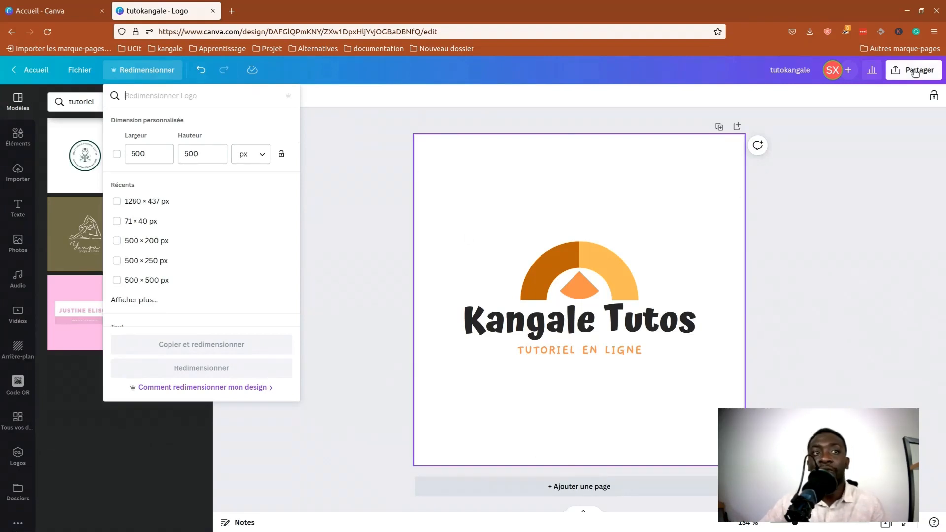
left_click(702, 170)
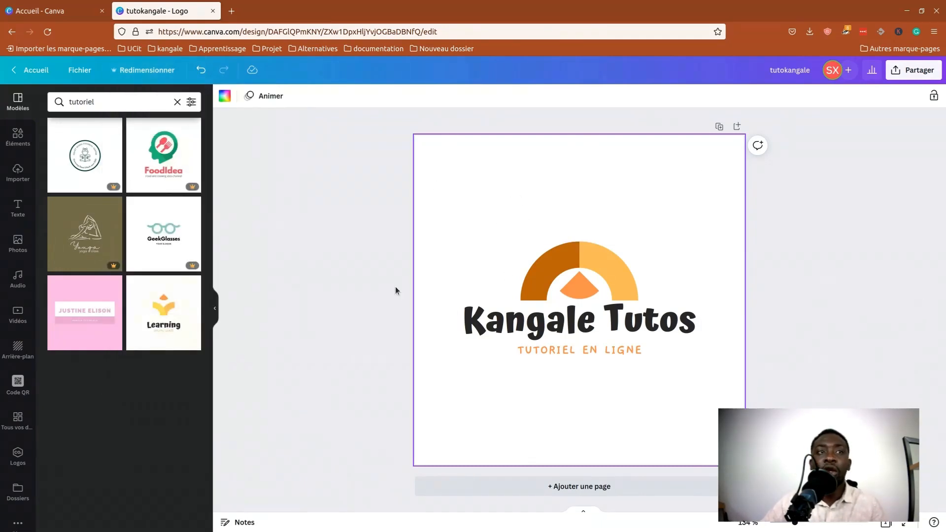
- Try framing the logo with the orange brushed circle graphic, enlarging it around the title and arch
left_click(10, 133)
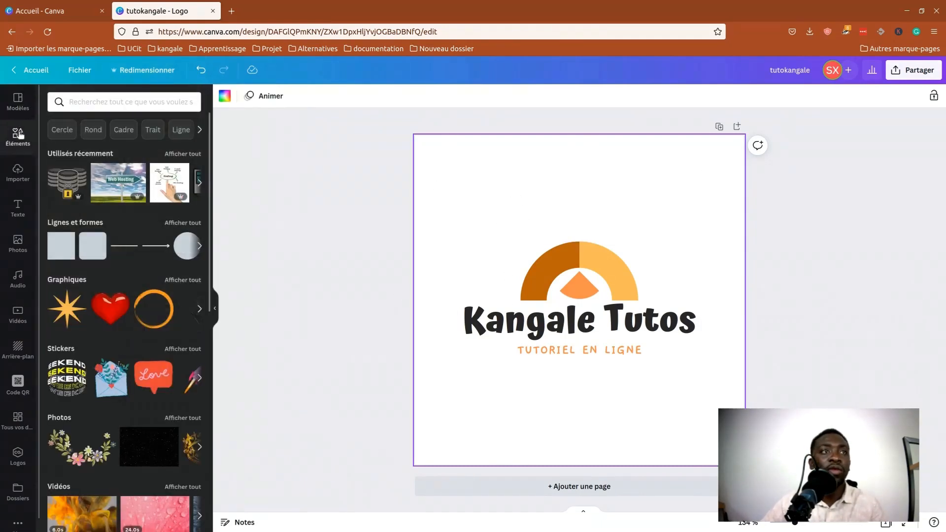
left_click(146, 320)
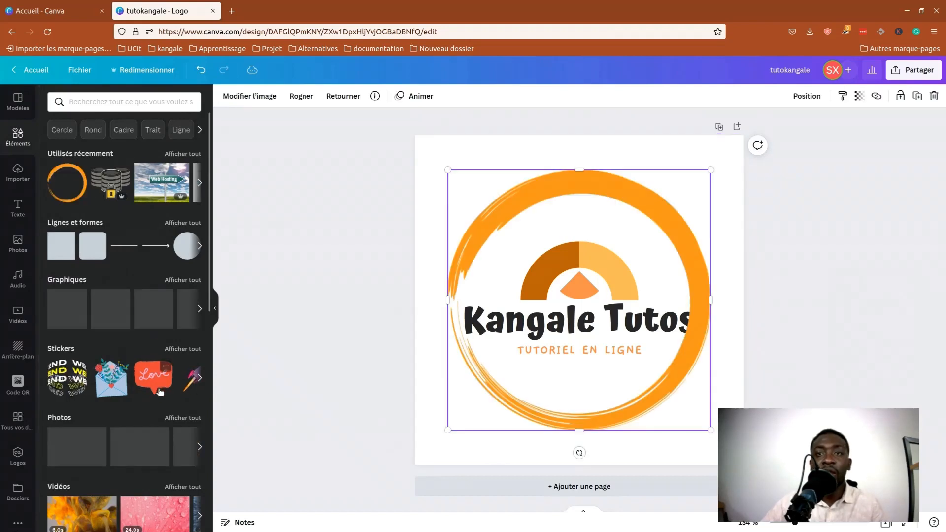
left_click_drag(711, 430, 730, 448)
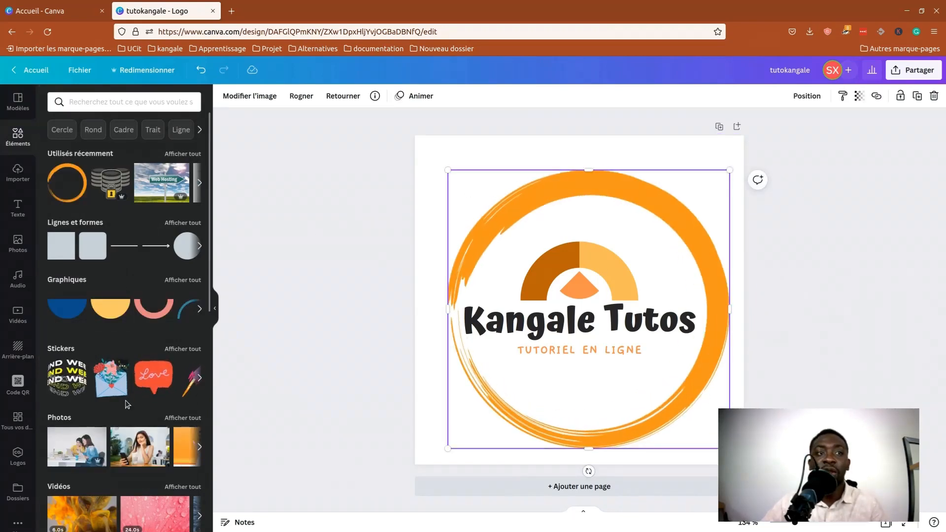
scroll(127, 405, "down", 6)
scroll(127, 405, "up", 6)
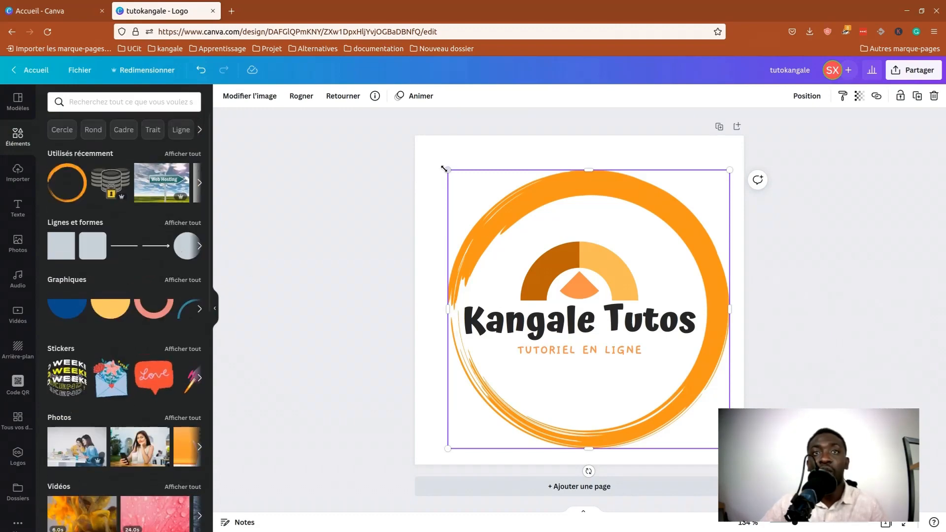
left_click_drag(447, 170, 444, 166)
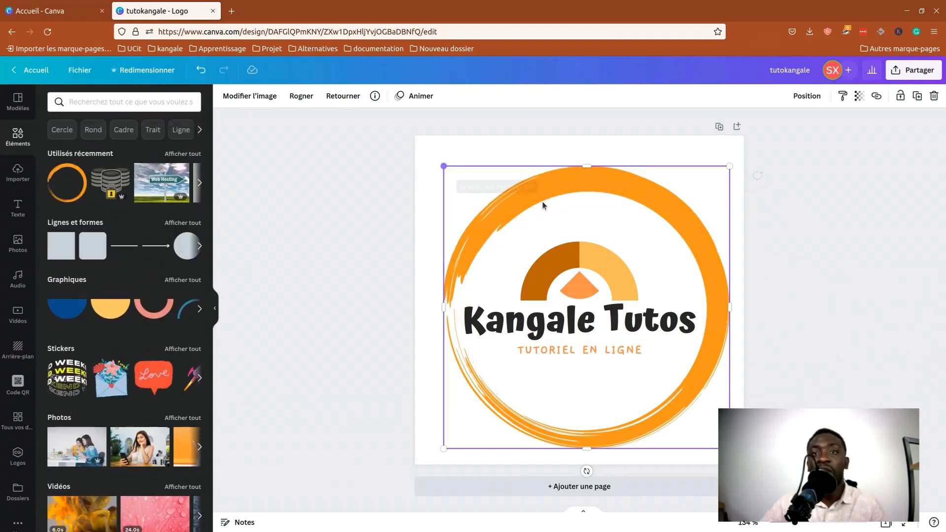
left_click(841, 305)
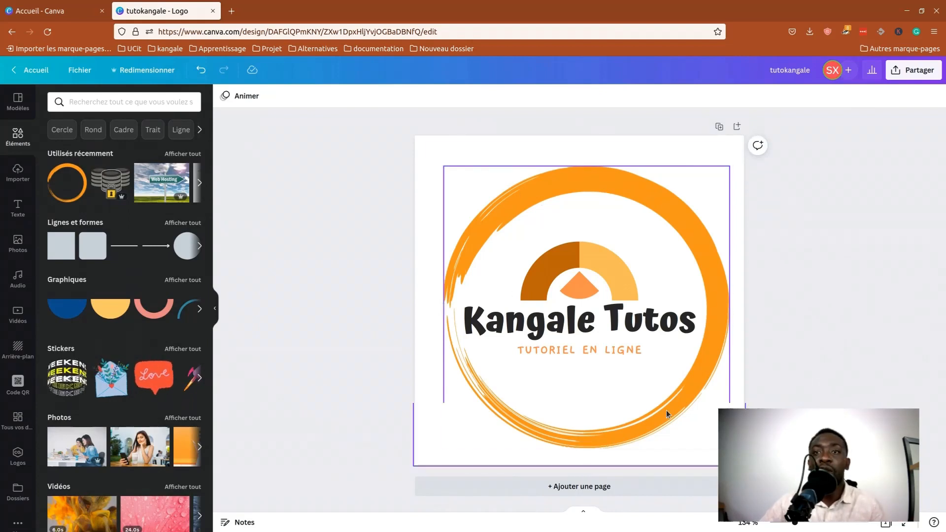
- Delete the orange brushed circle, then try the pink half-ring graphic on the logo and remove it
left_click(500, 217)
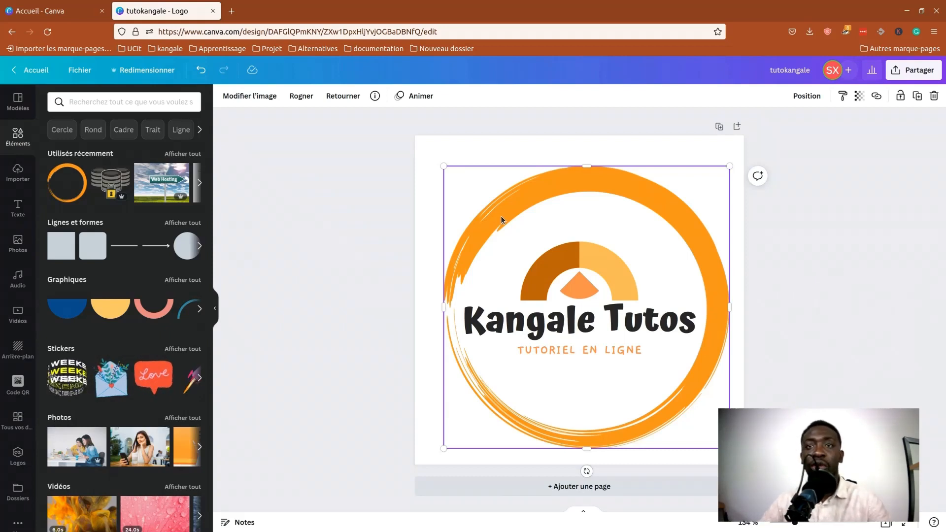
key("Delete")
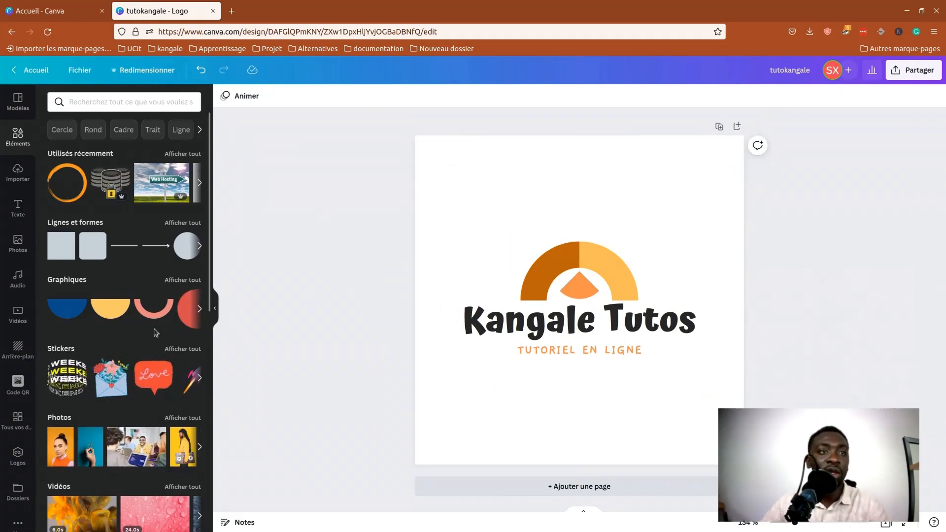
left_click(154, 320)
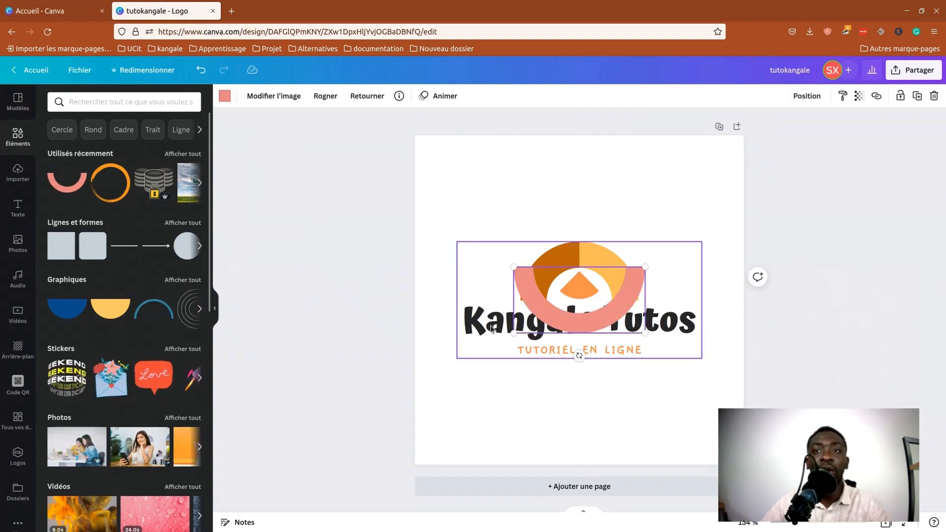
key("Delete")
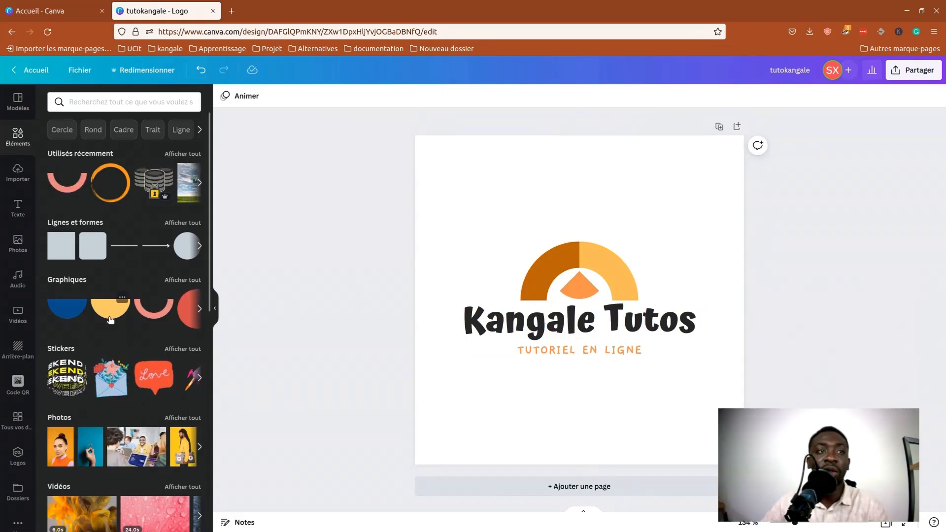
- Browse the "Cercle" elements, add the light blue brushed ring and enlarge it to surround the whole logo
scroll(196, 307, "down", 3)
scroll(196, 296, "up", 3)
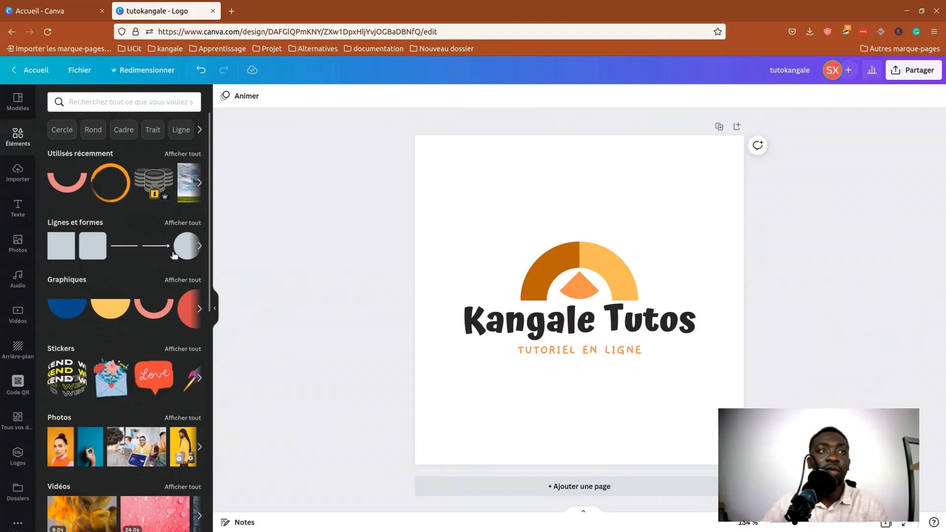
scroll(190, 169, "down", 2)
scroll(190, 169, "up", 2)
left_click(62, 131)
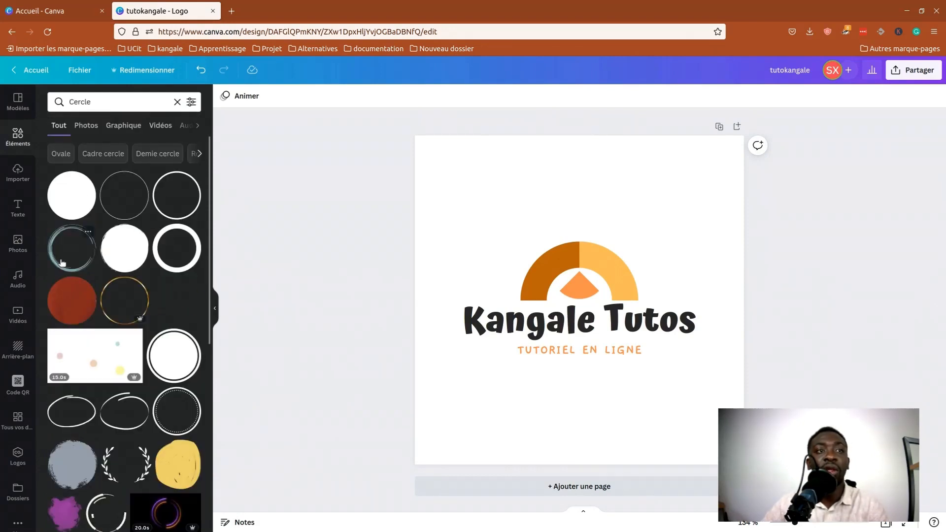
left_click(62, 263)
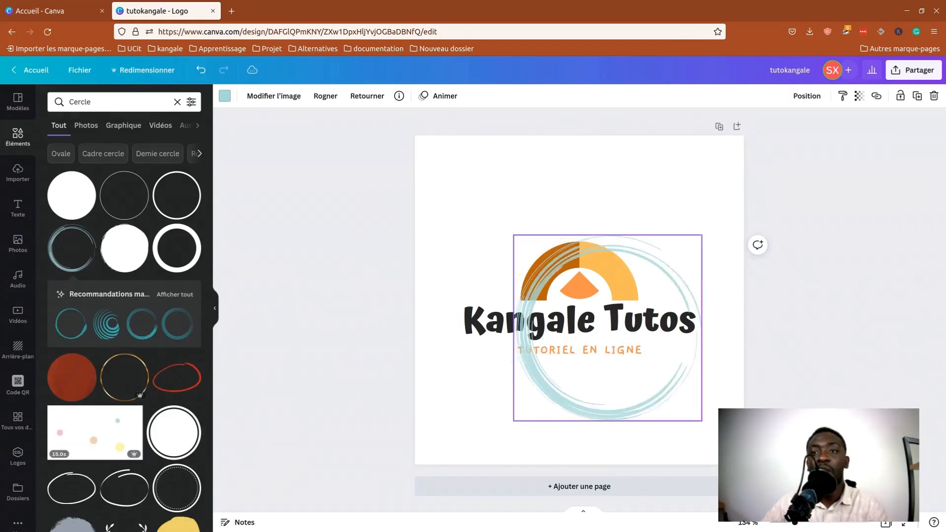
left_click_drag(517, 243, 436, 162)
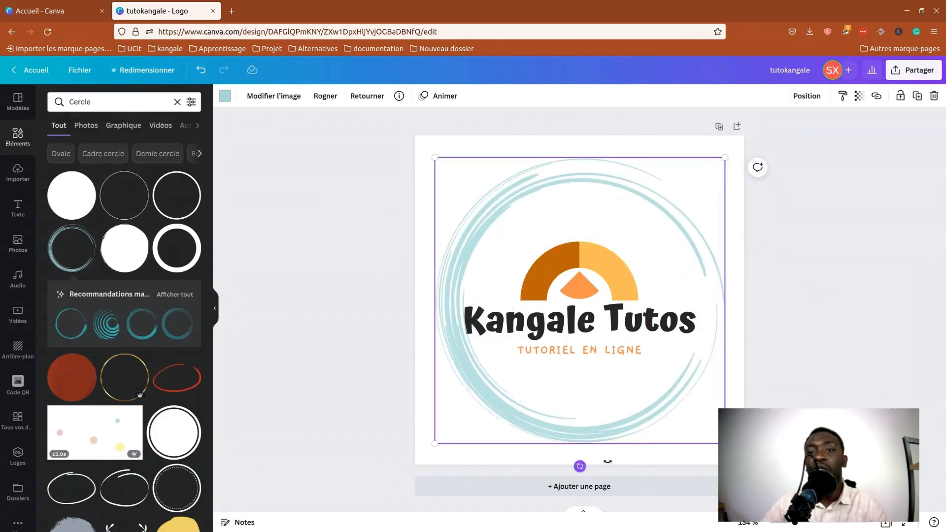
- Rotate the brushed ring so its thick strokes face the right side, and enlarge it to nearly fill the page
left_click_drag(580, 466, 604, 224)
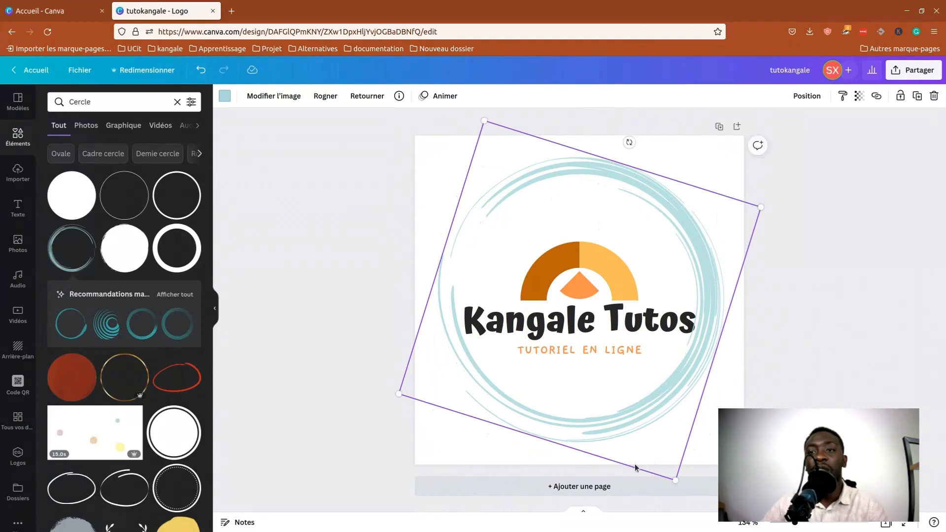
left_click_drag(676, 480, 689, 503)
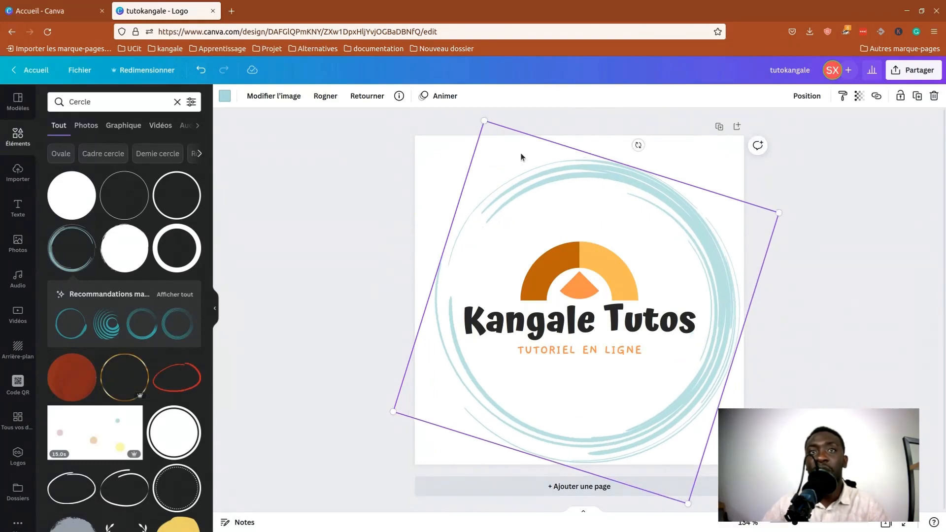
left_click_drag(481, 119, 478, 110)
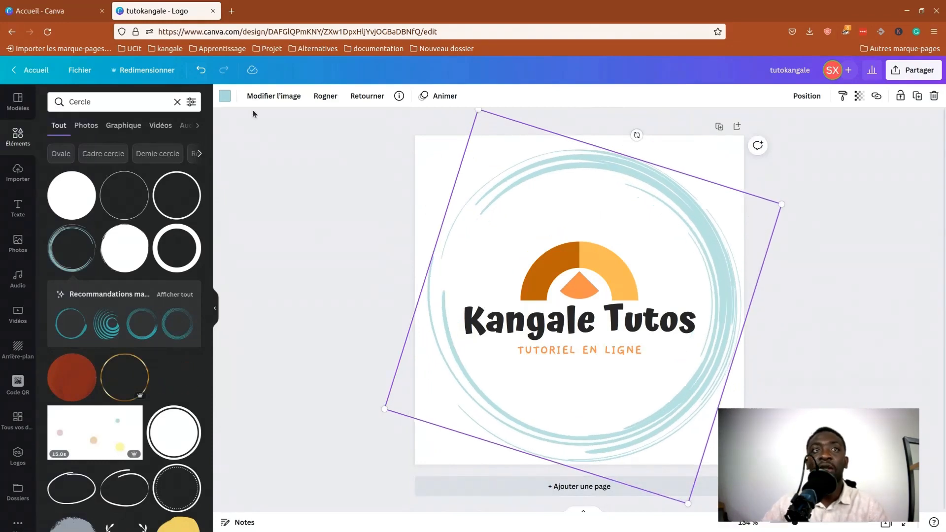
- Recolour the brushed ring with the dark orange-brown document colour used in the arch and deselect it
left_click(225, 96)
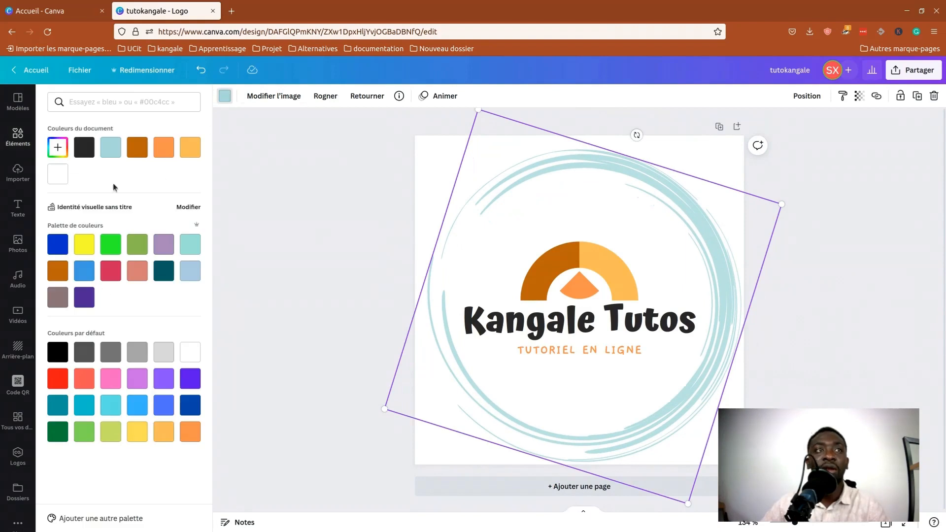
left_click(136, 151)
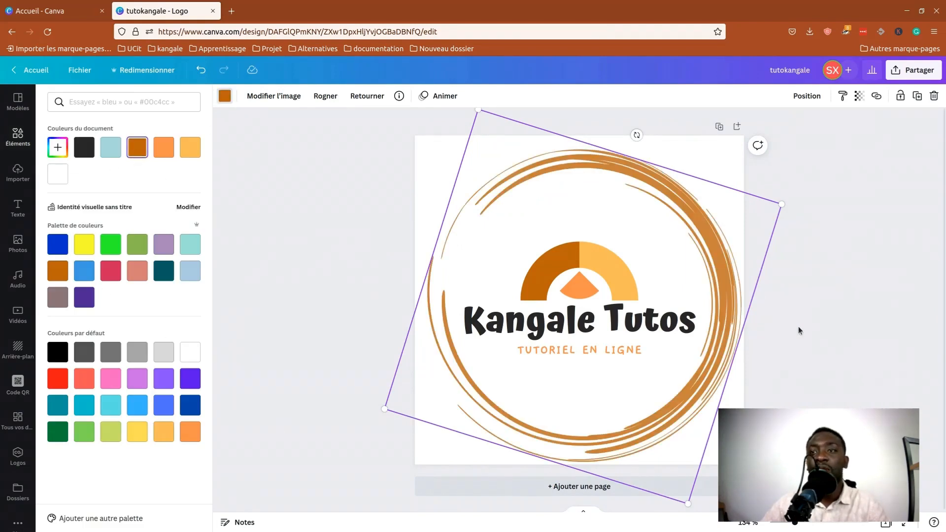
left_click(798, 340)
left_click(797, 374)
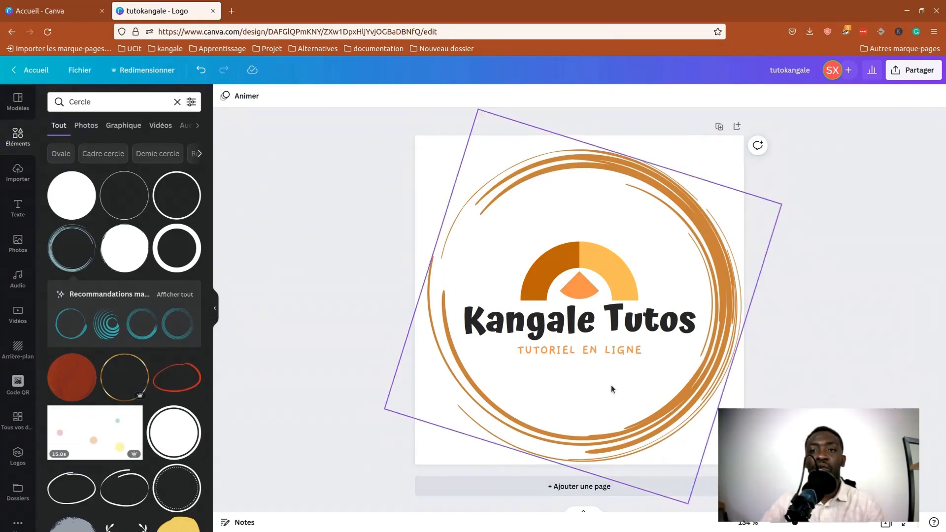
- Download the logo as a 500 × 500 px PNG with a transparent background and open tutokangale.png
left_click(915, 70)
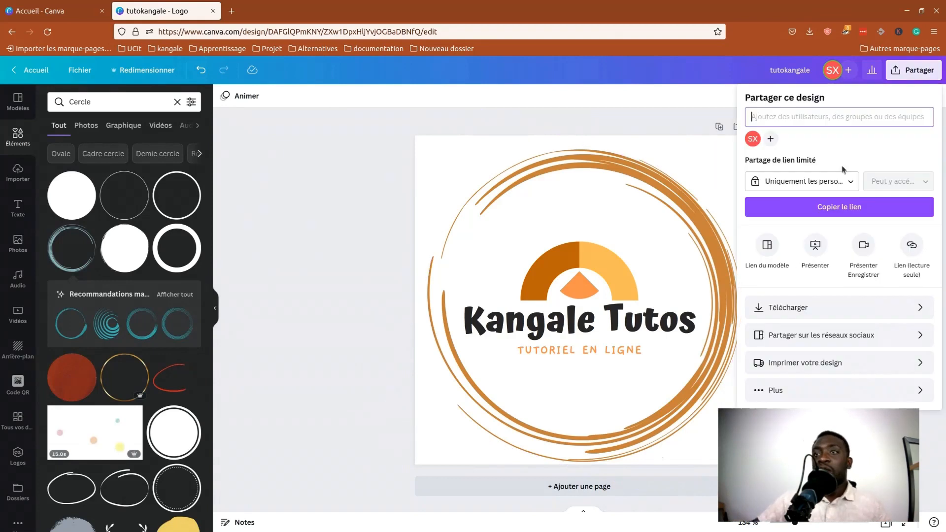
left_click(774, 308)
left_click(762, 199)
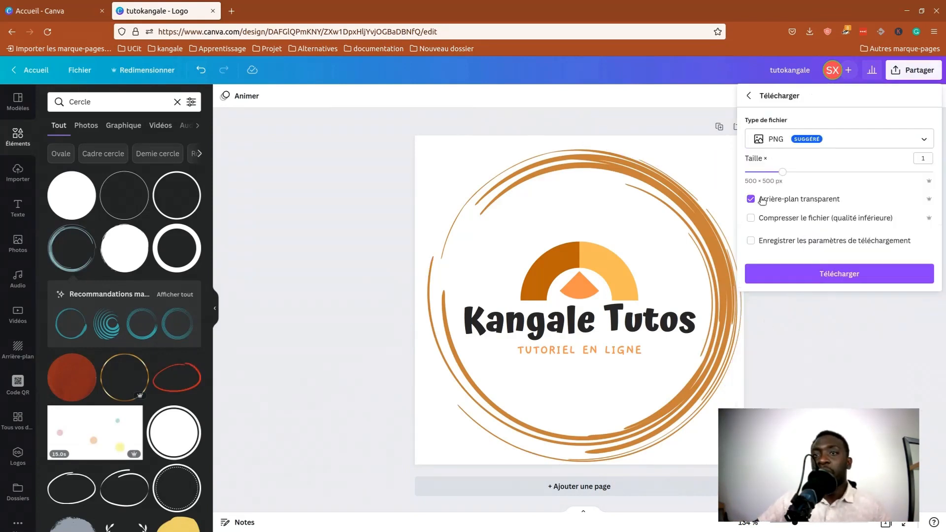
left_click(771, 274)
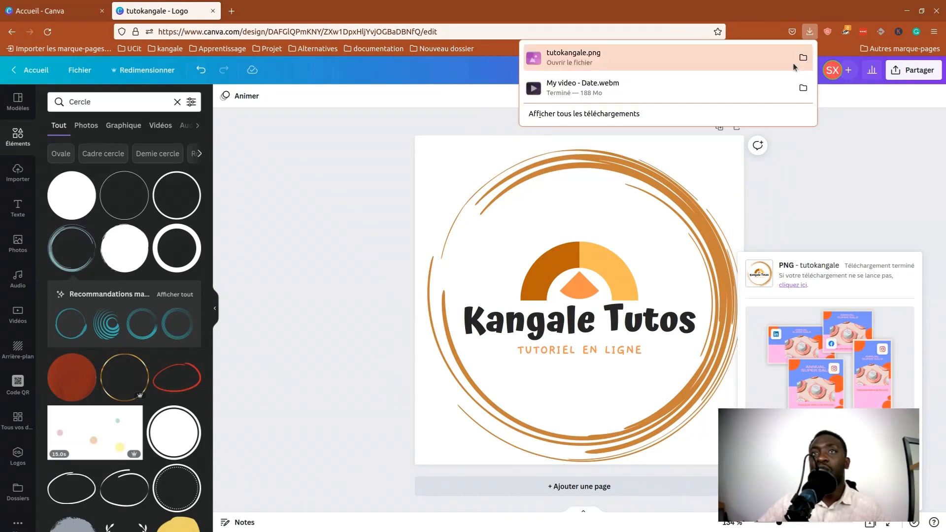
left_click(680, 102)
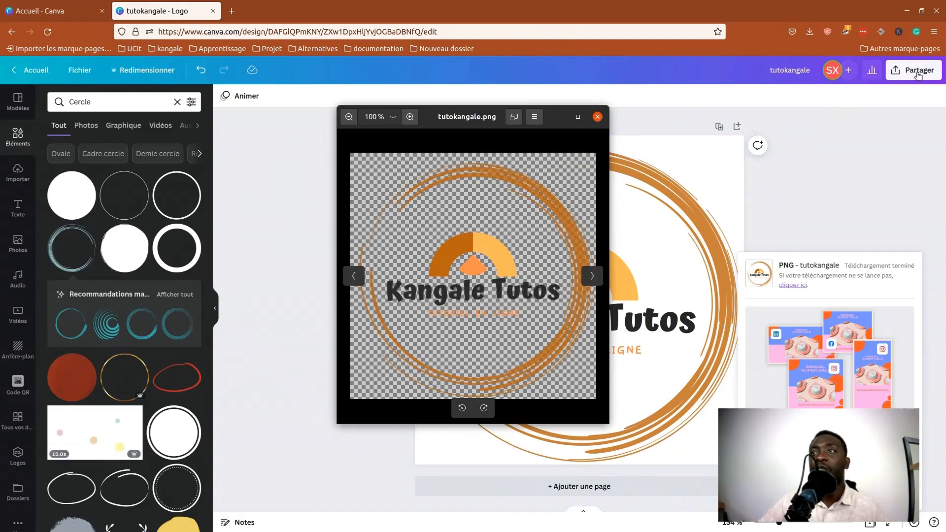
- Download the logo again as a 500 × 500 px PNG without a transparent background
left_click(918, 73)
left_click(768, 307)
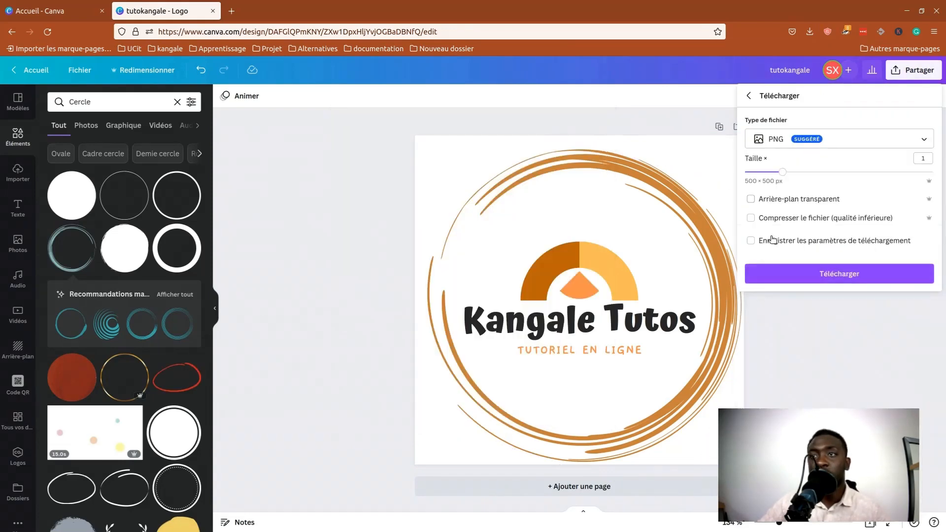
left_click(768, 273)
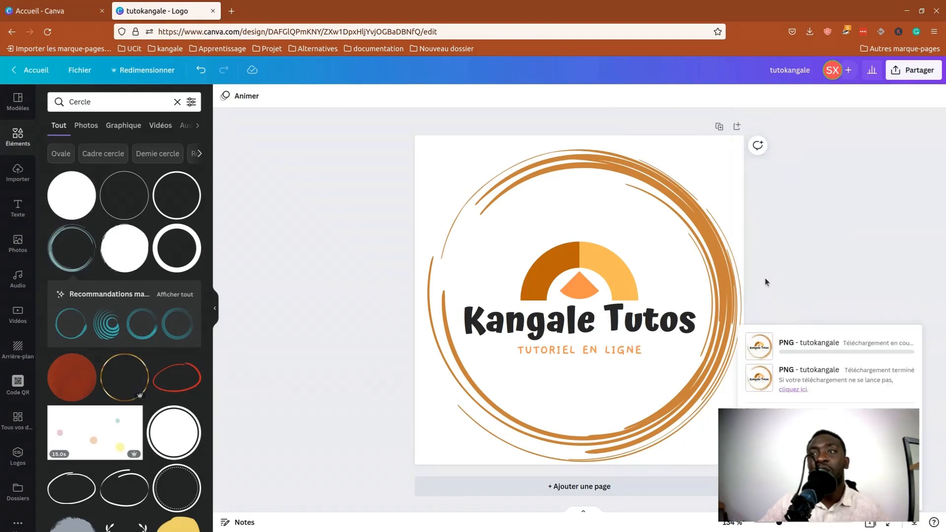
- Open tutokangale(1).png and compare its background with that of tutokangale.png in the image viewer
left_click(602, 70)
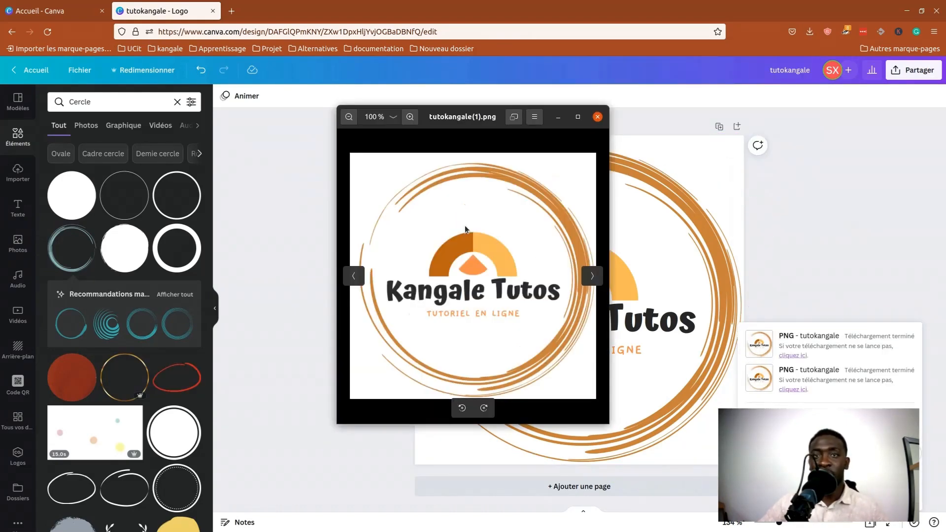
left_click(354, 277)
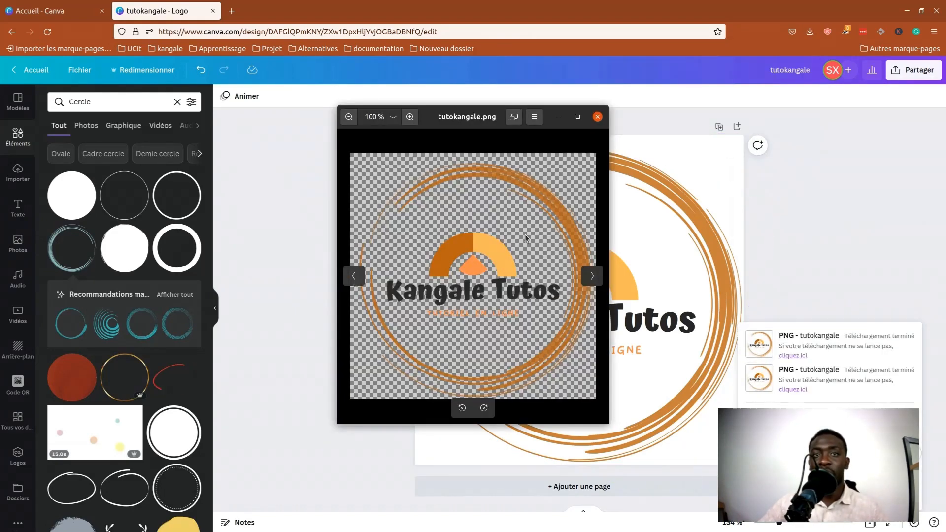
left_click(592, 277)
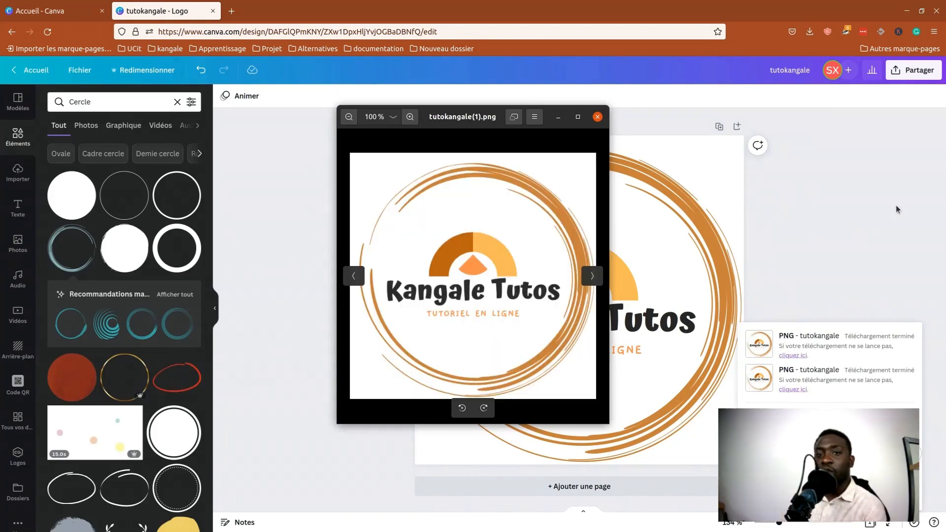